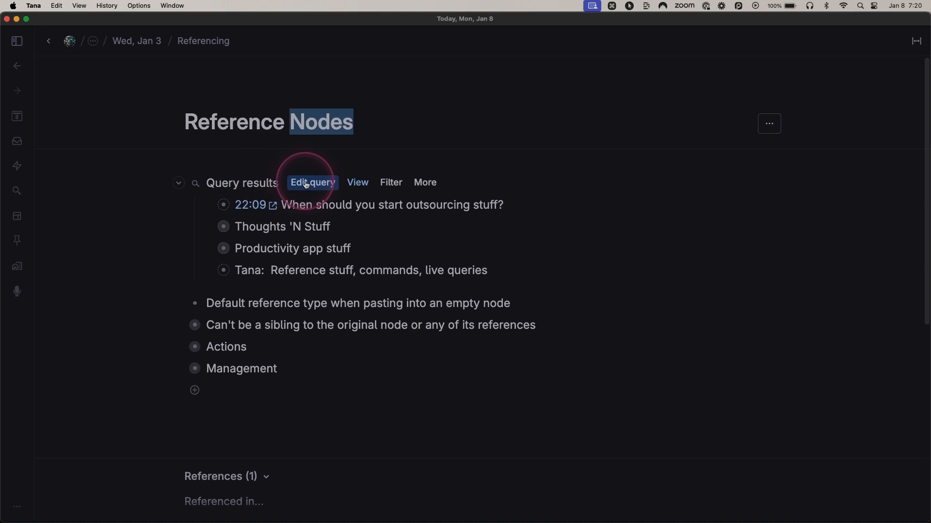
Step: Inspect the search term in the Query results node's query builder, close the builder unchanged and collapse the node
click(317, 187)
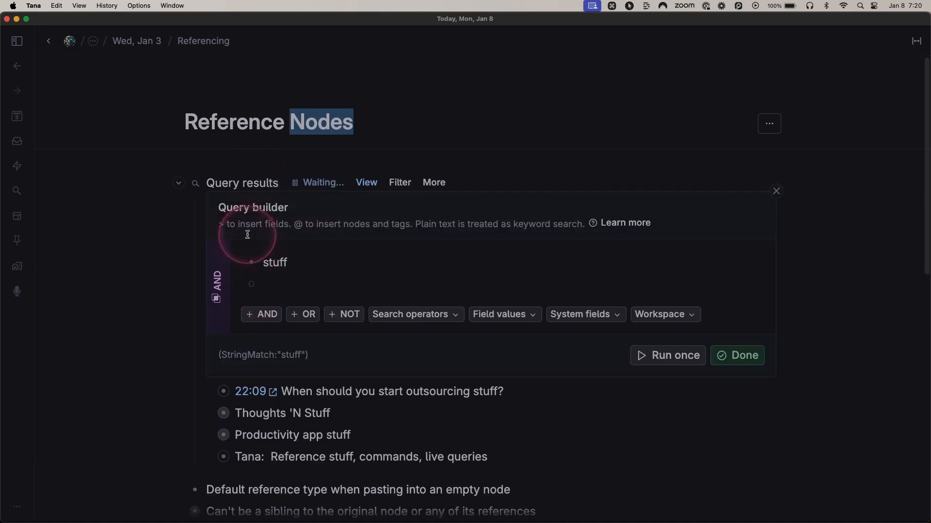
double_click(274, 263)
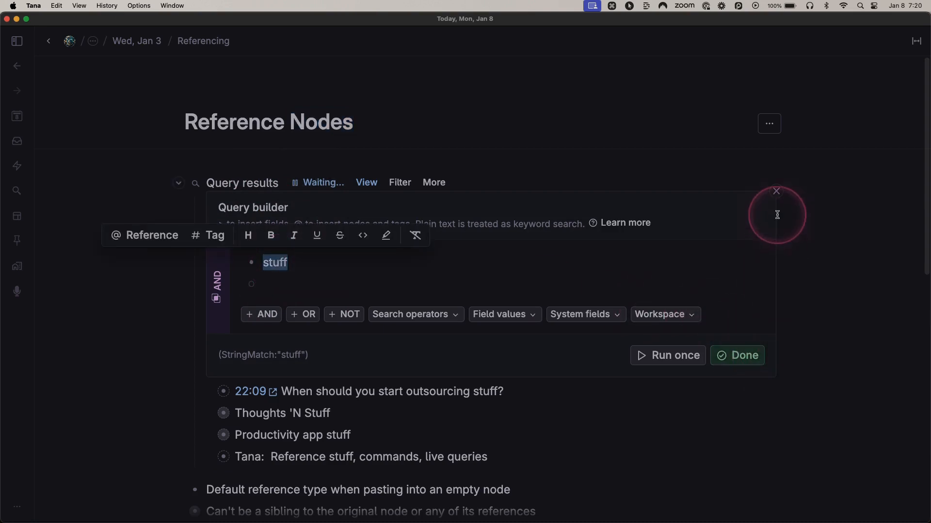
click(776, 192)
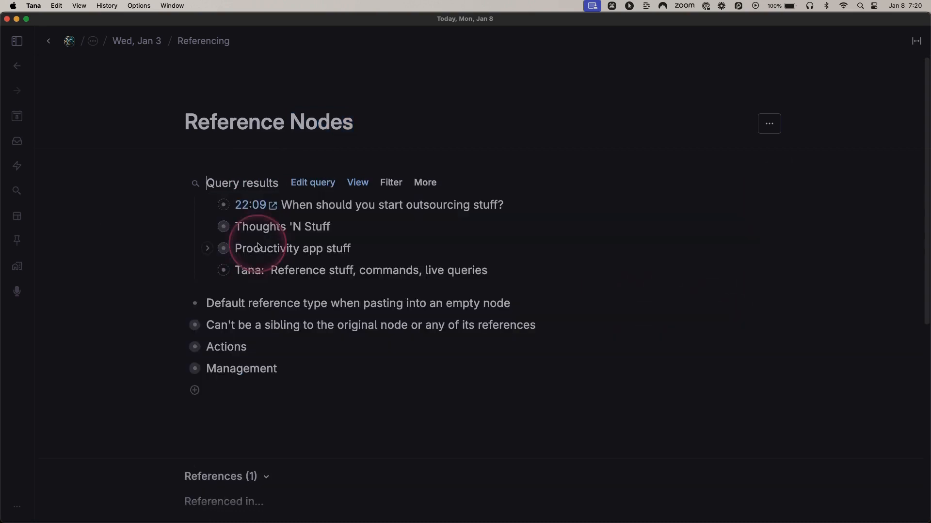
key(ctrl)
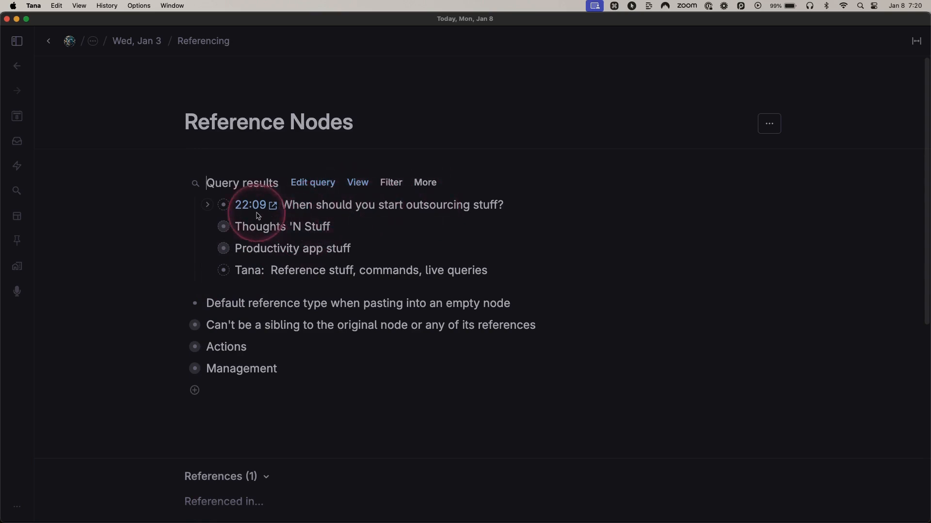
key(super+Up)
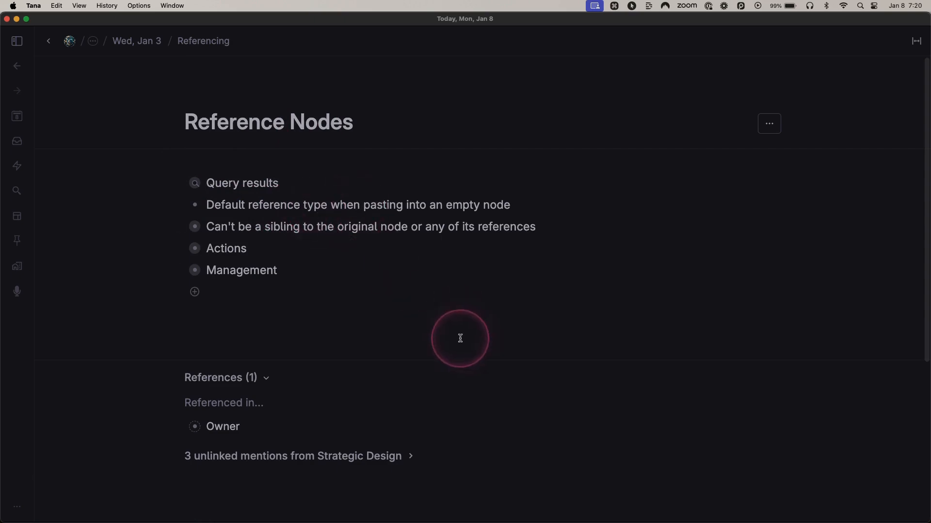
Step: Add an empty child under "Default reference type when pasting into an empty node" and paste a reference to Query results into it
click(518, 214)
key(super+c)
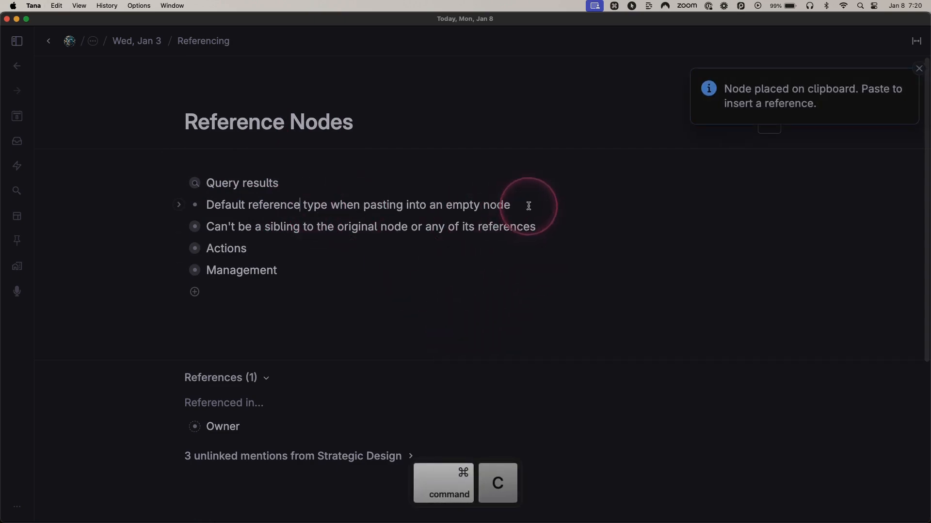
key(Return)
key(Tab)
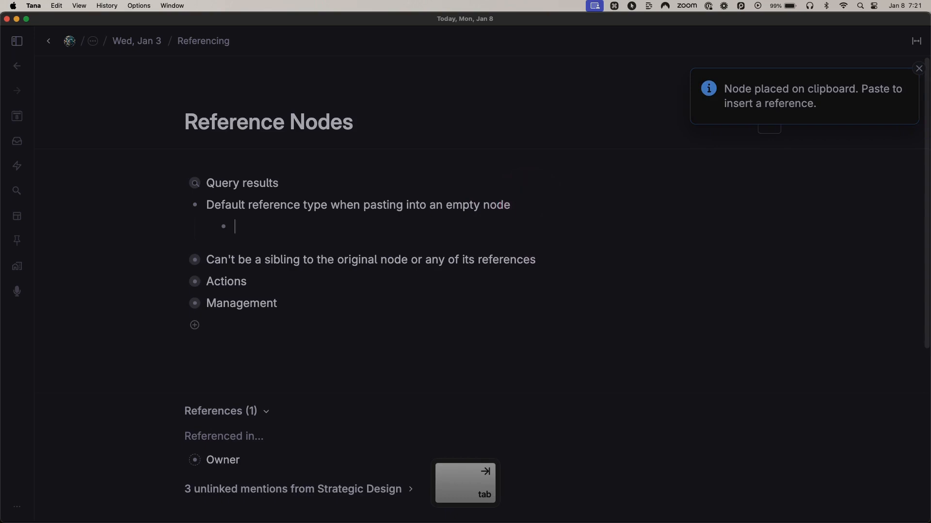
click(228, 183)
key(super+c)
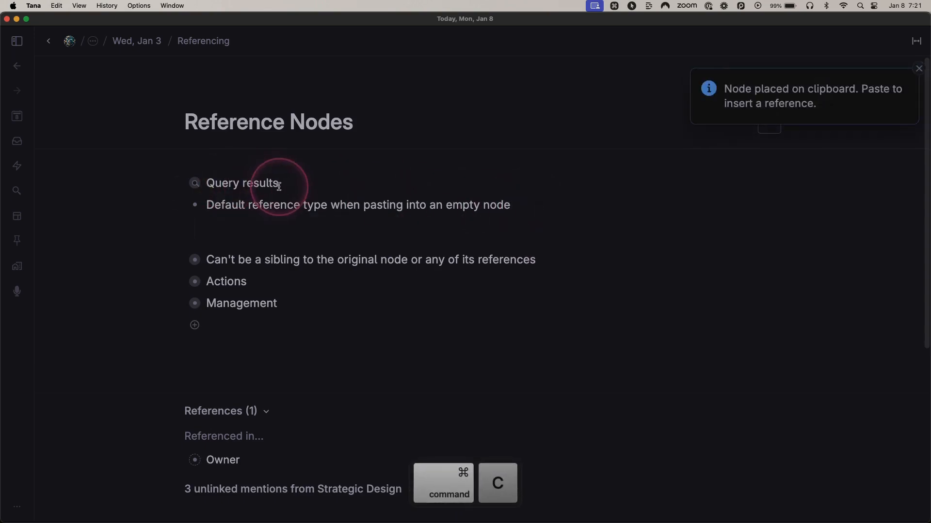
click(280, 225)
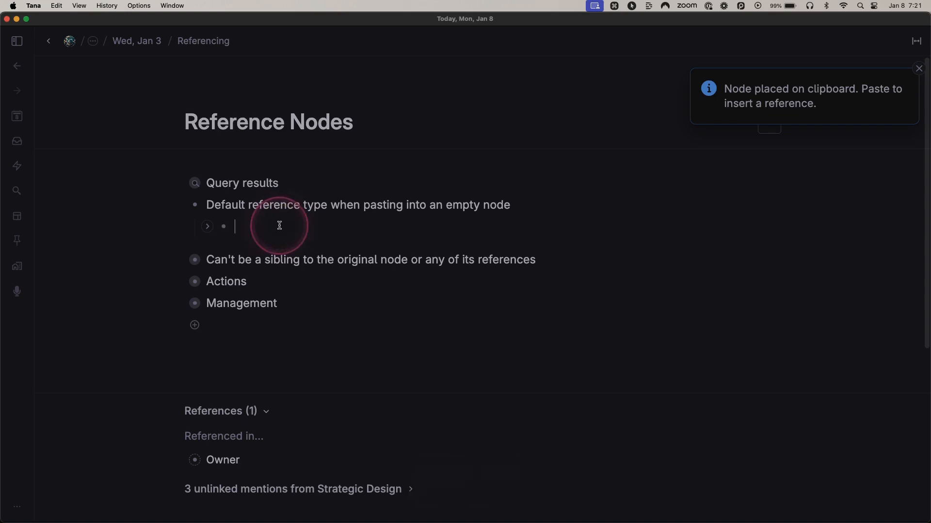
key(super+v)
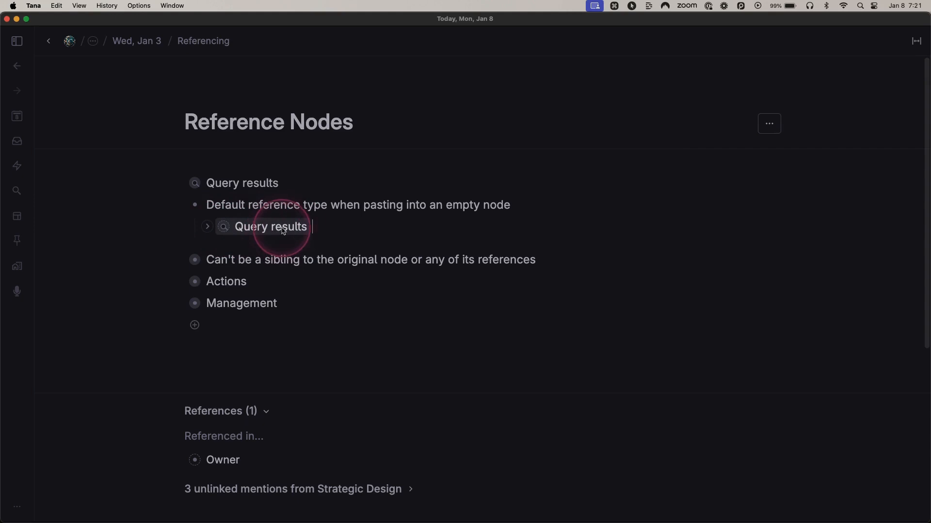
Step: Convert the pasted Query results reference node into an inline reference
click(403, 229)
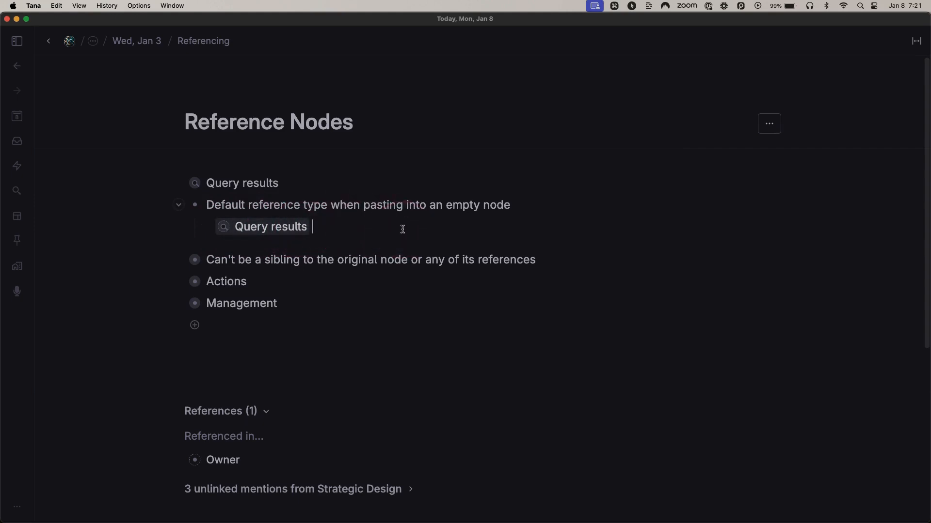
key(space)
click(273, 234)
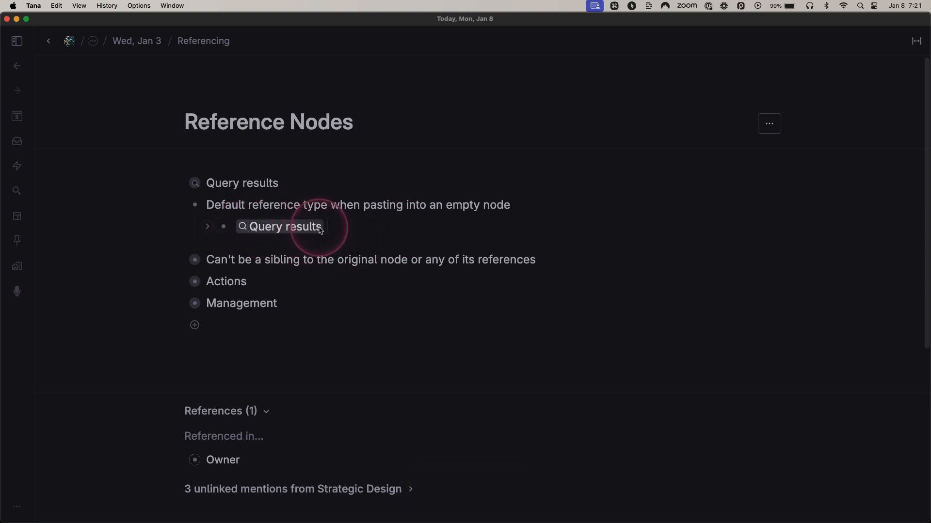
key(ctrl)
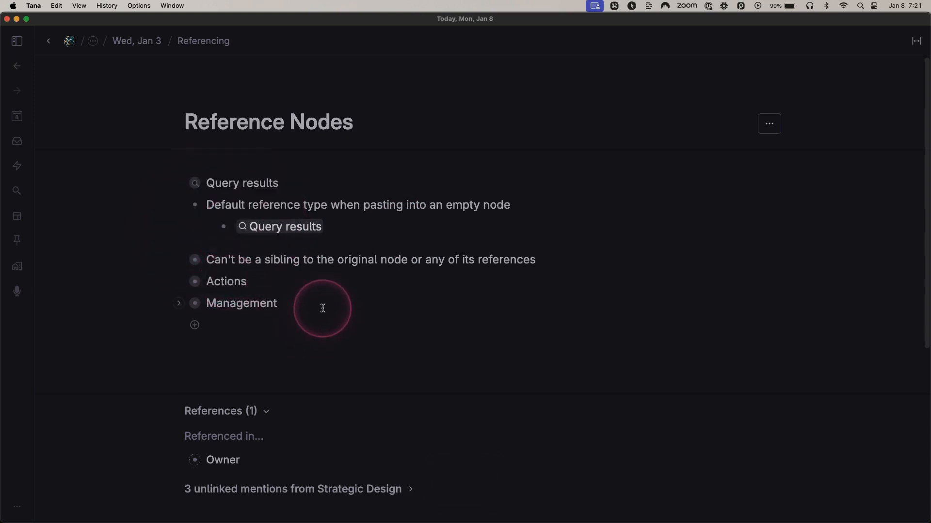
Step: Expand "Can't be a sibling to the original node or any of its references" and try to paste a reference to Owner below Parent
click(177, 260)
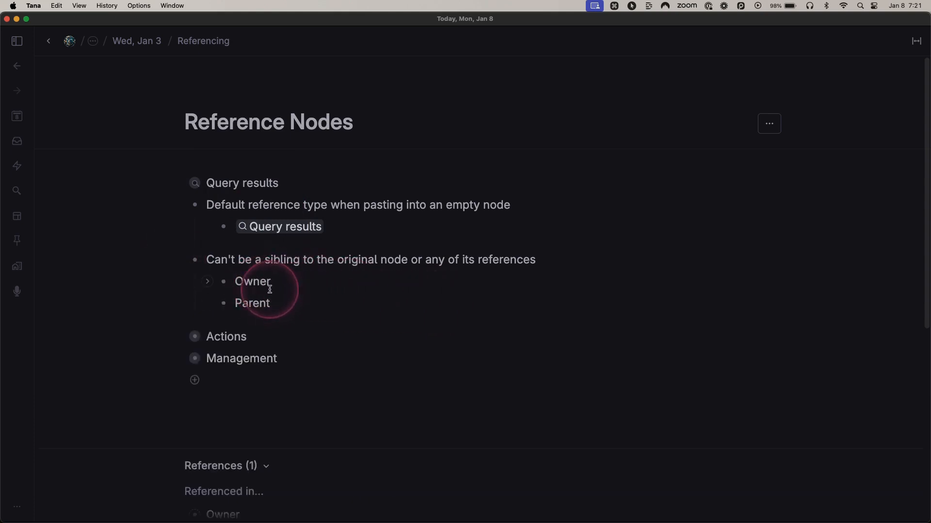
key(super+c)
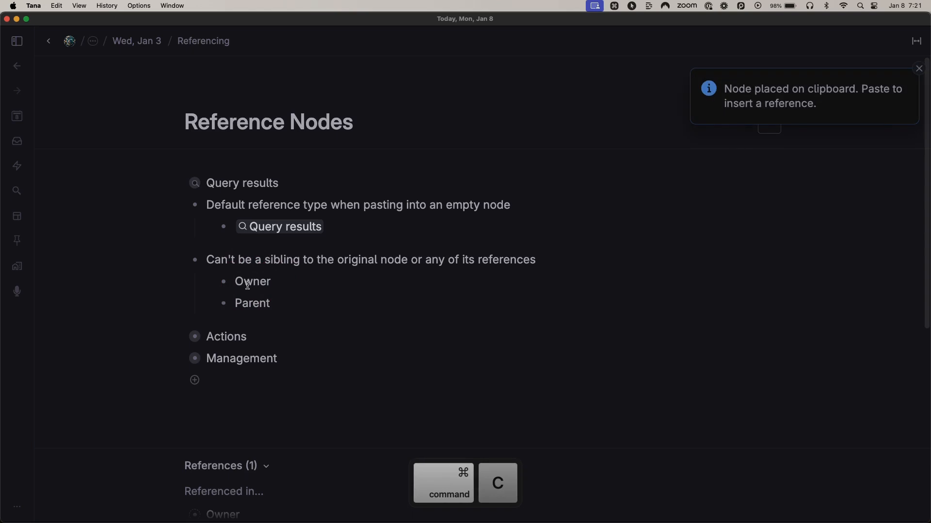
click(292, 301)
key(Return)
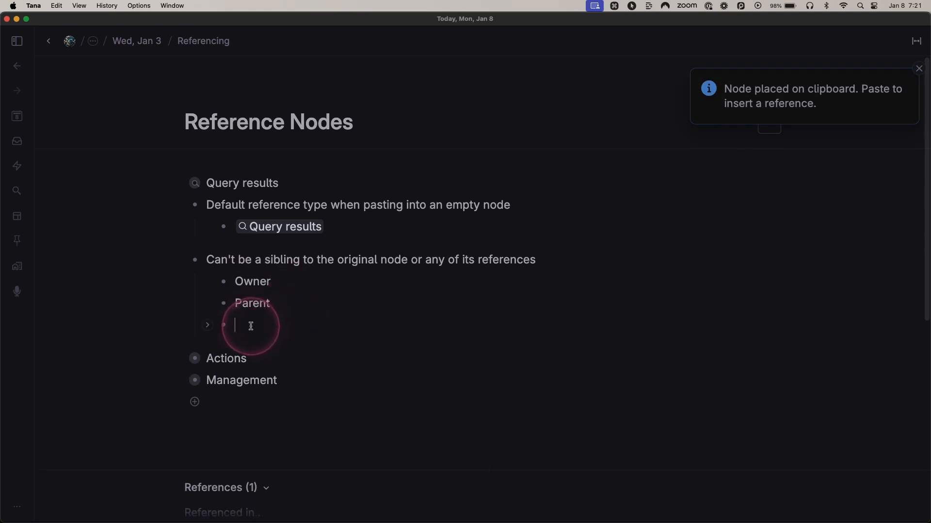
key(super+v)
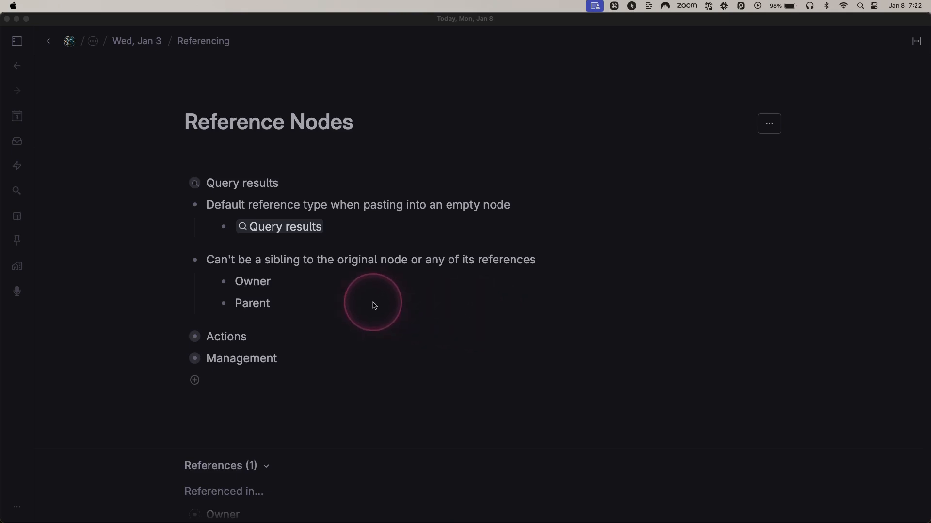
Step: Add a child node named "Child" under the Owner node
click(300, 286)
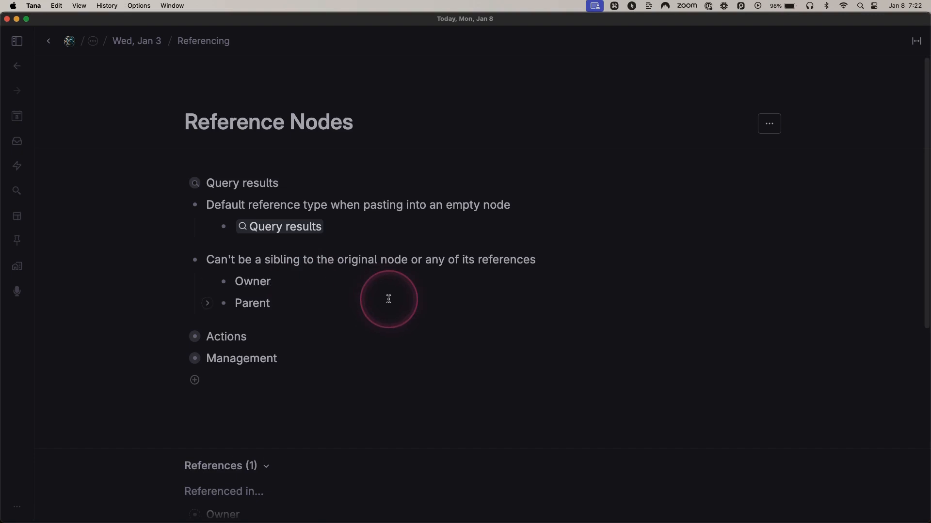
key(Return)
key(Tab)
text(Ch)
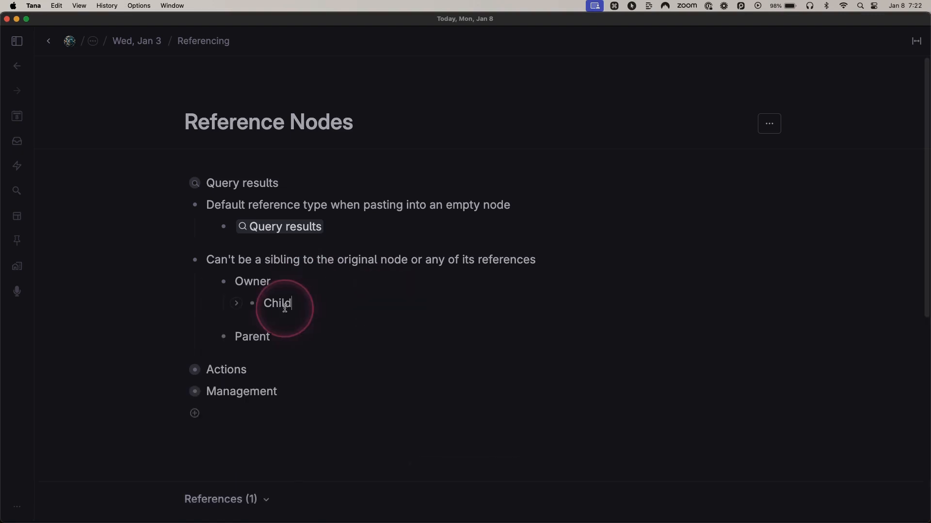
Step: Copy the Child node under Owner and paste it as a reference in a new child node under Parent
key(super+c)
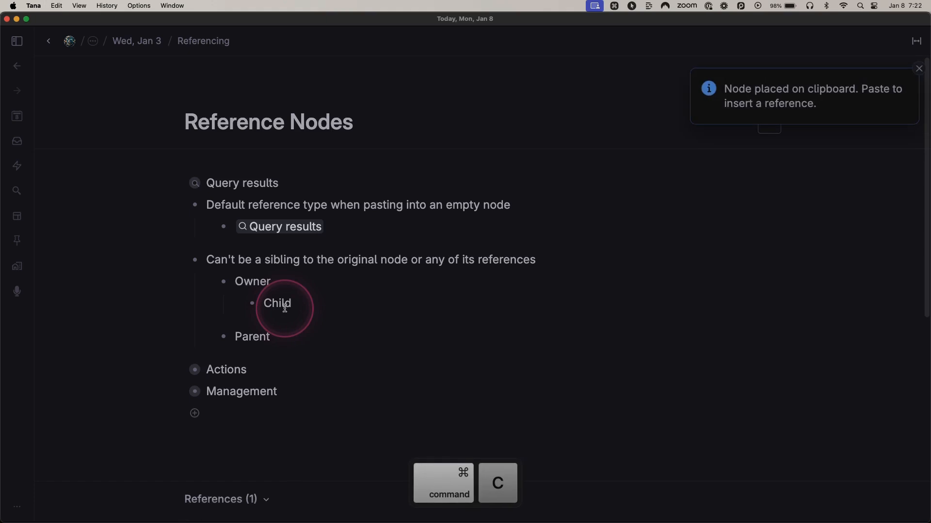
click(289, 334)
key(Return)
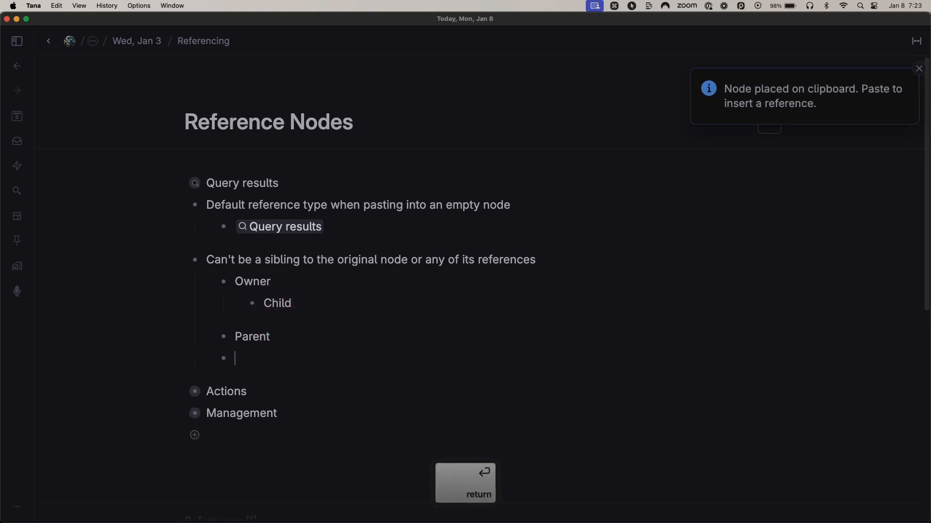
key(Tab)
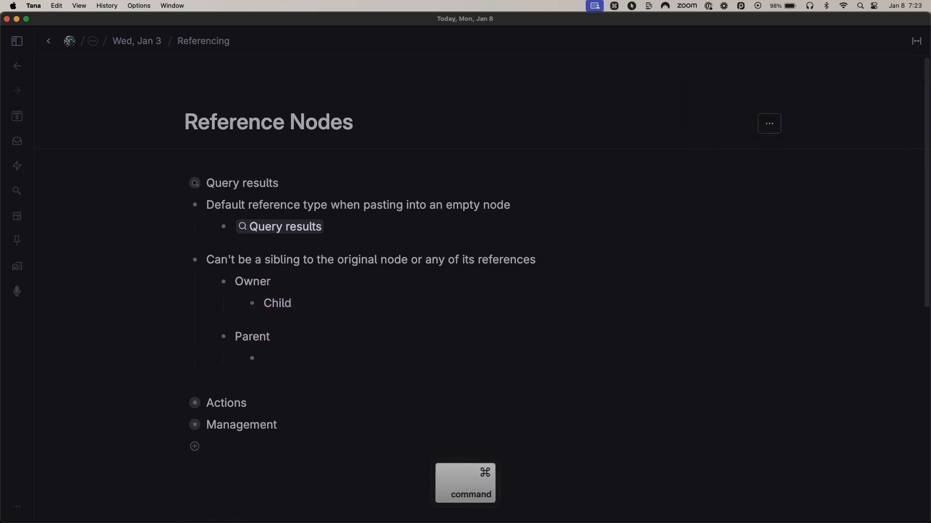
key(super+v)
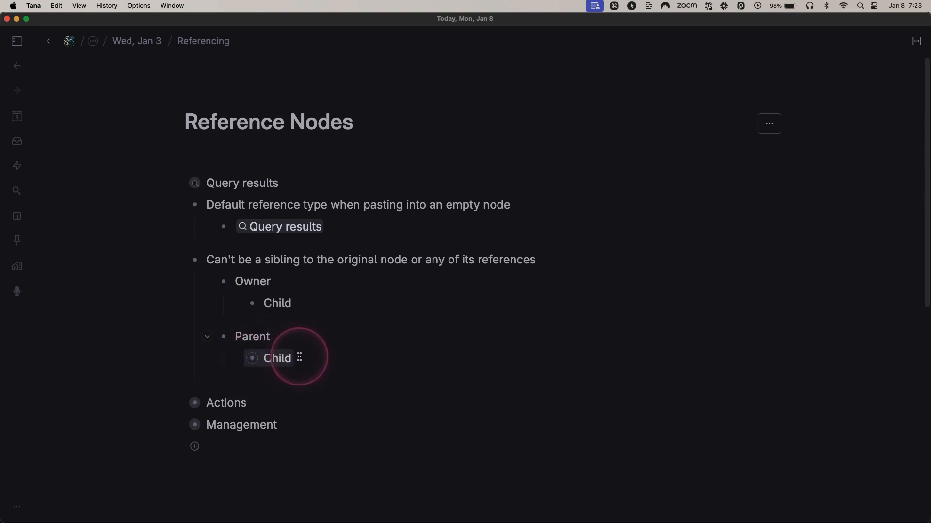
key(ctrl)
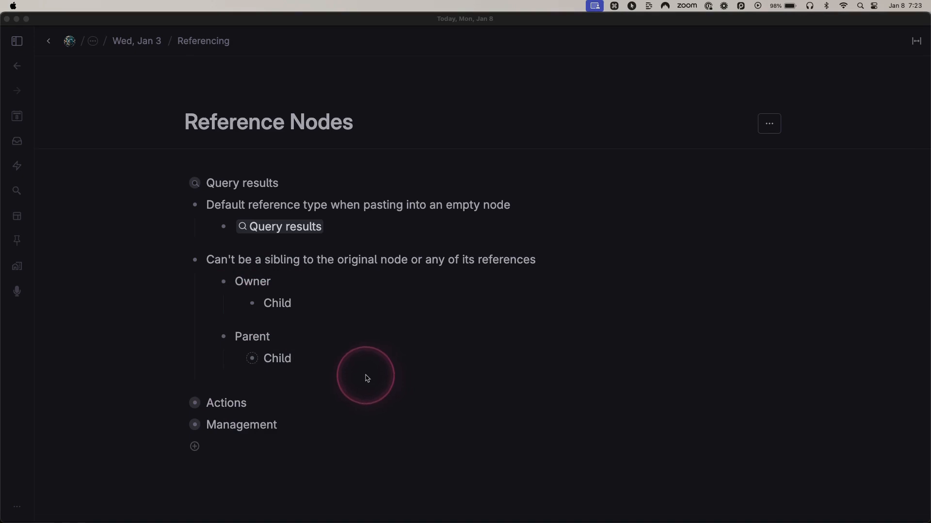
key(ctrl)
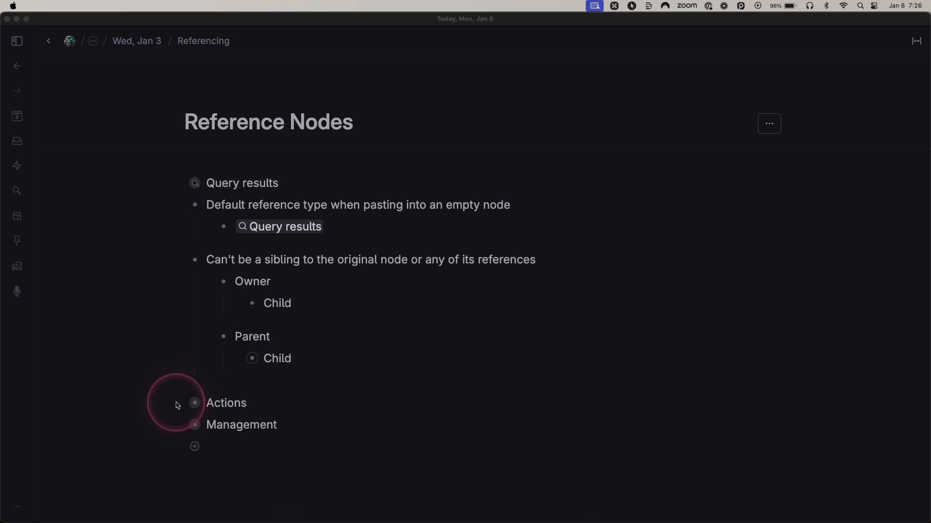
Step: Expand the Actions node and open the Child reference located under Parent
click(179, 404)
click(179, 405)
click(135, 350)
scroll(136, 350, down, 5)
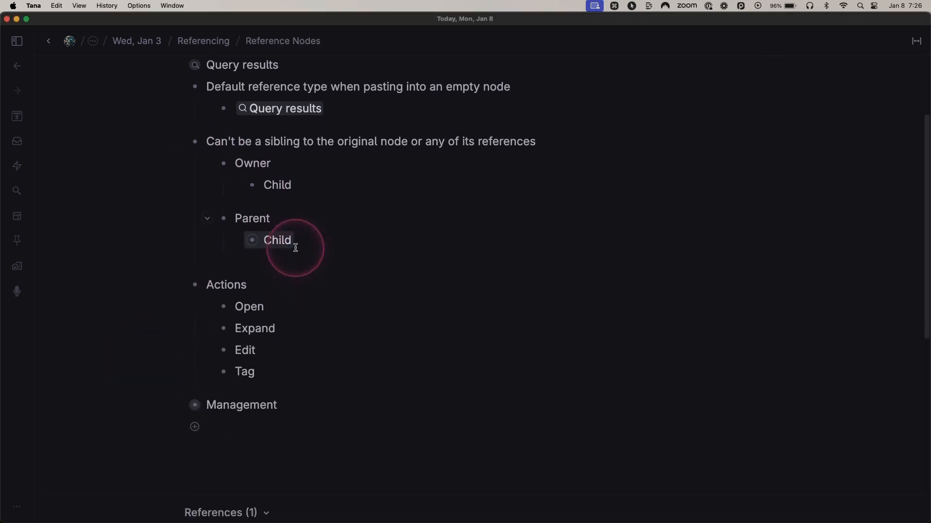
mouse_move(253, 244)
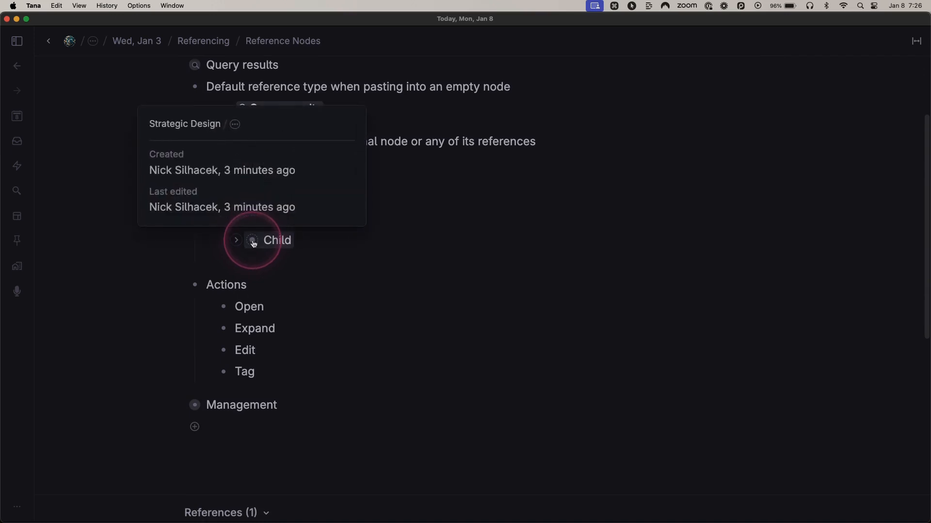
click(253, 242)
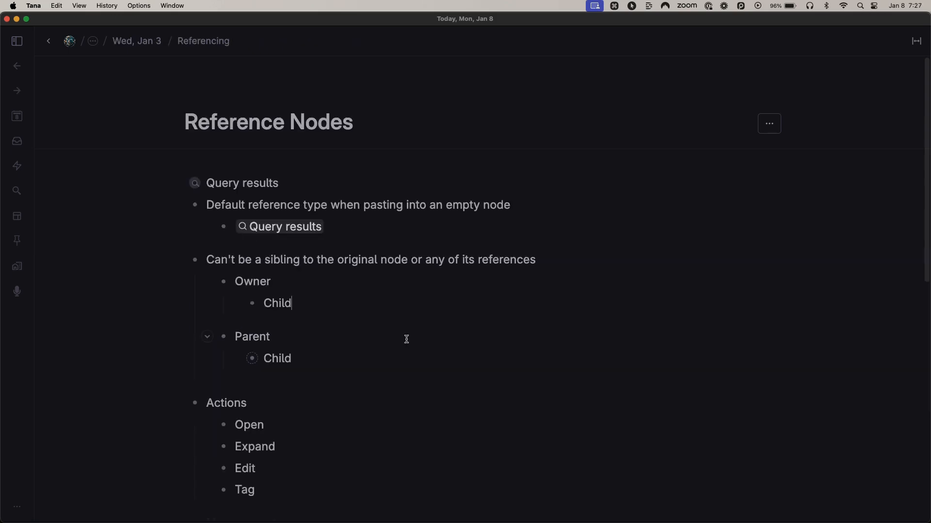
Step: Add two nodes named "Content" and "Underneath" beneath the original Child node under Owner
key(Return)
key(Tab)
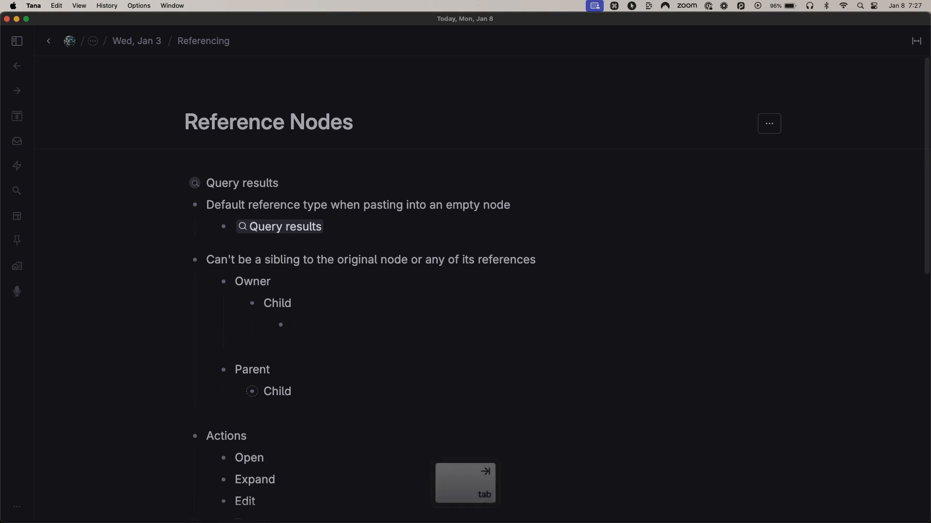
text(Content)
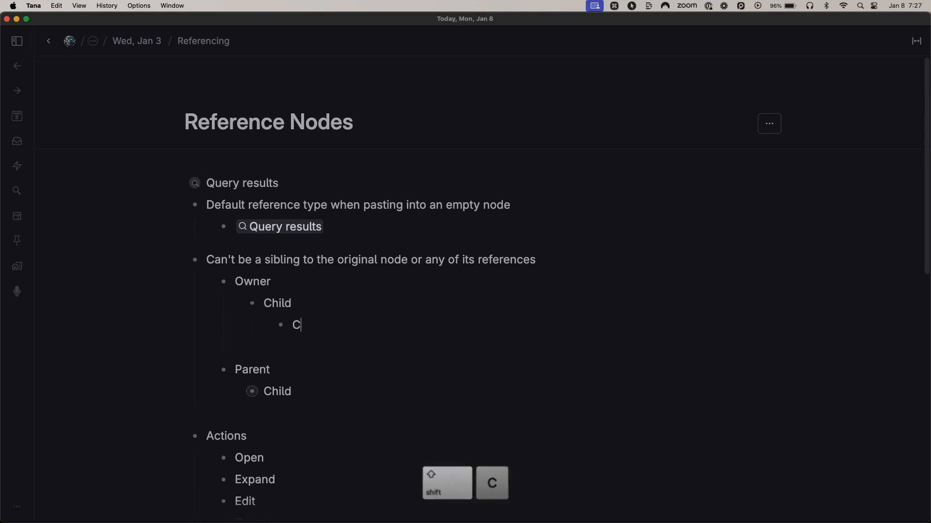
key(Return)
text(Underneath)
Step: Expand the Child reference under Parent, collapse it, and expand it again to show its nested nodes
scroll(368, 343, down, 2)
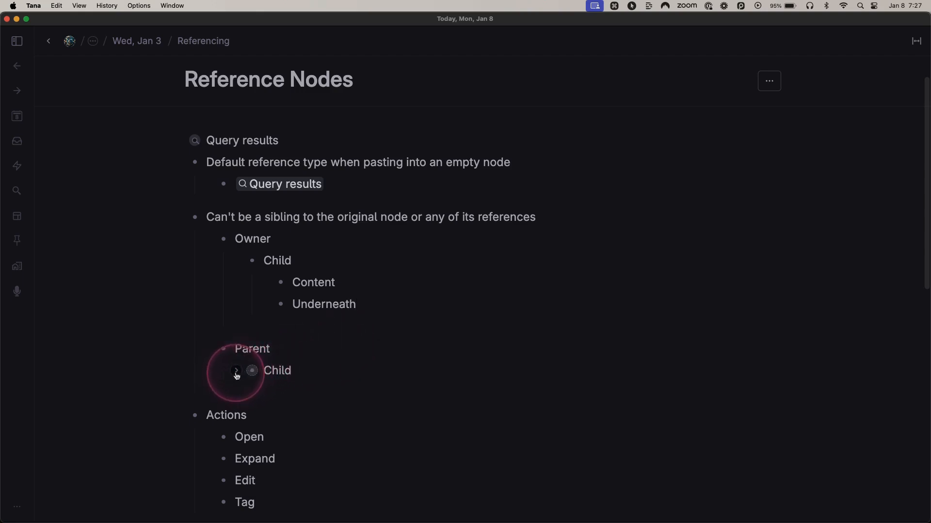
key(ctrl)
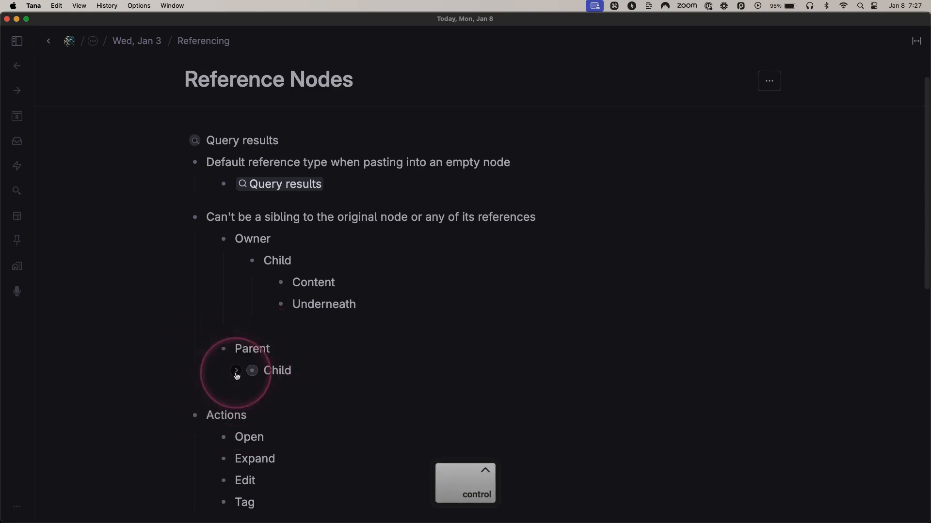
click(236, 373)
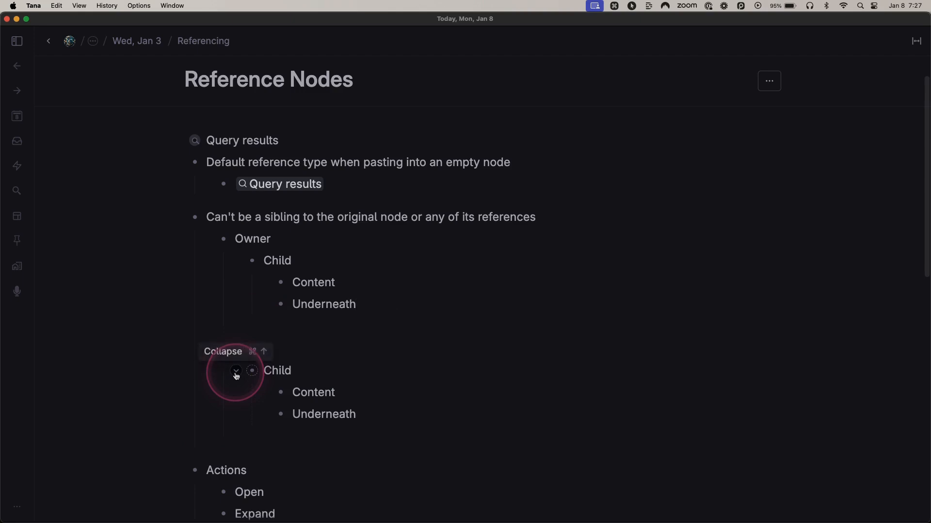
click(236, 373)
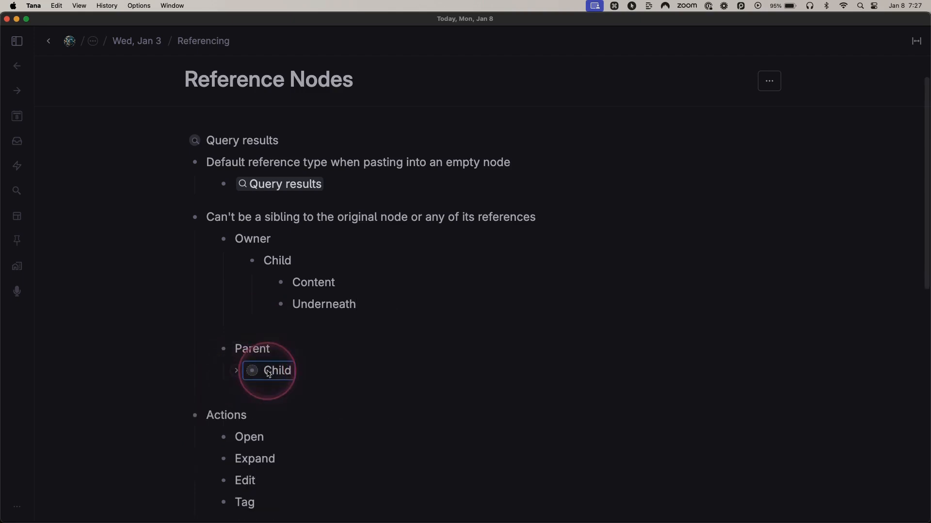
key(ctrl+Down)
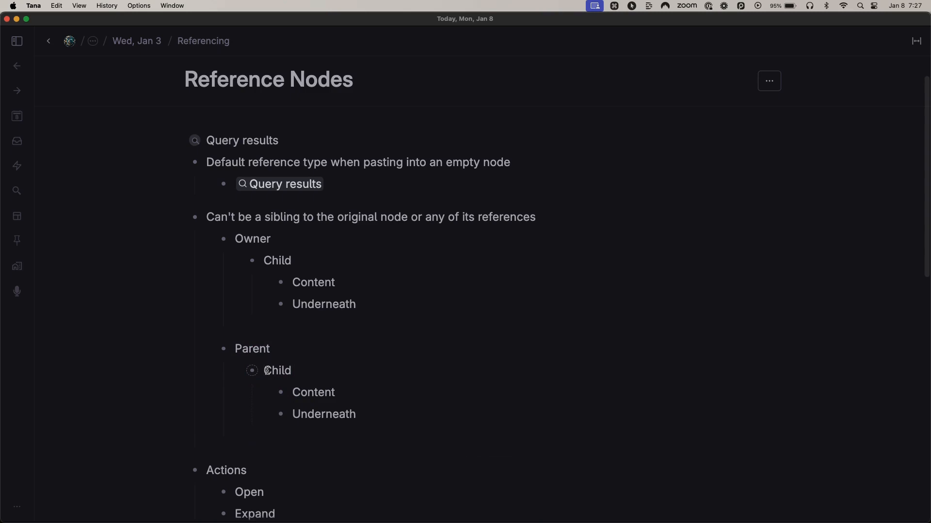
Step: Collapse and re-expand the Child reference under Parent, then insert "th" into its name so it reads "Chthild"
click(236, 373)
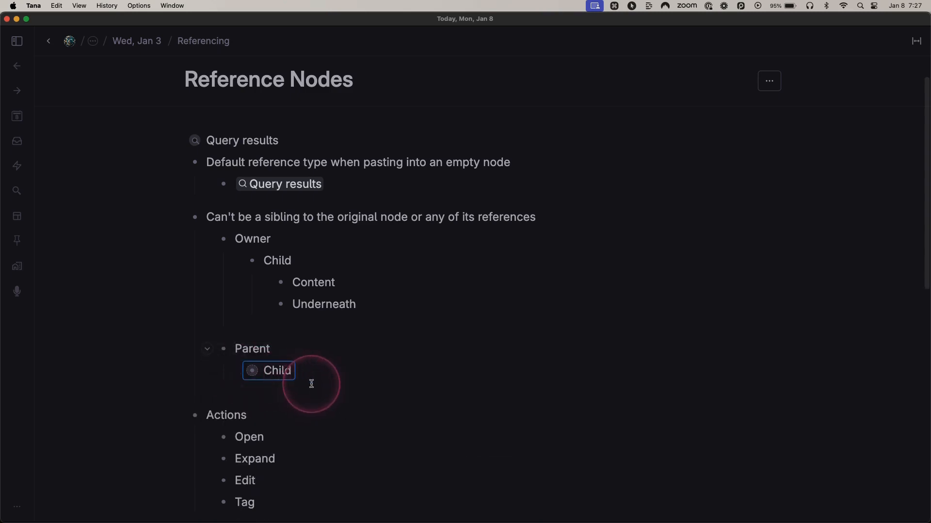
scroll(312, 384, down, 3)
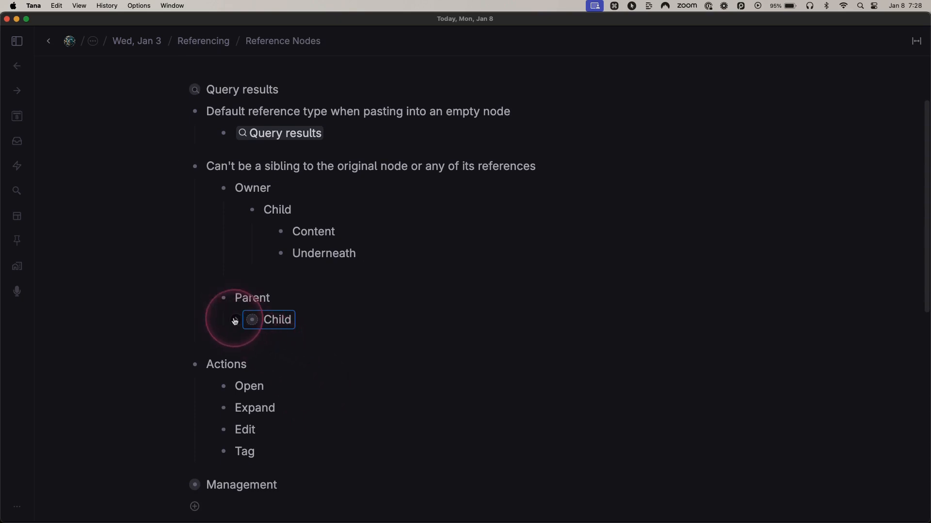
click(235, 321)
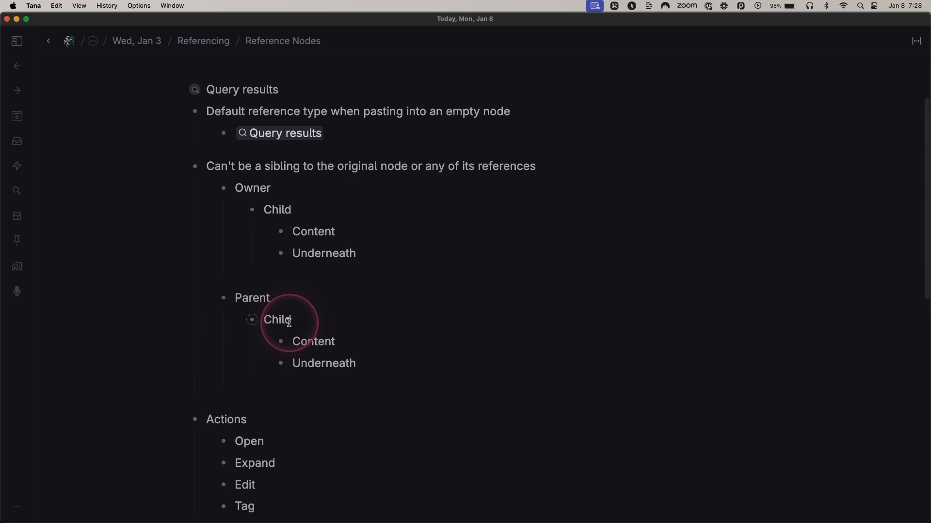
text(th)
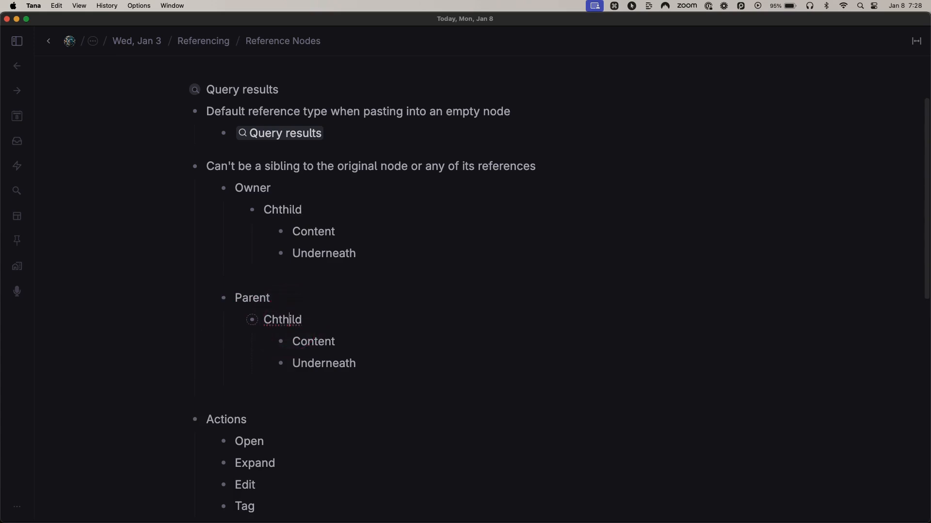
click(293, 211)
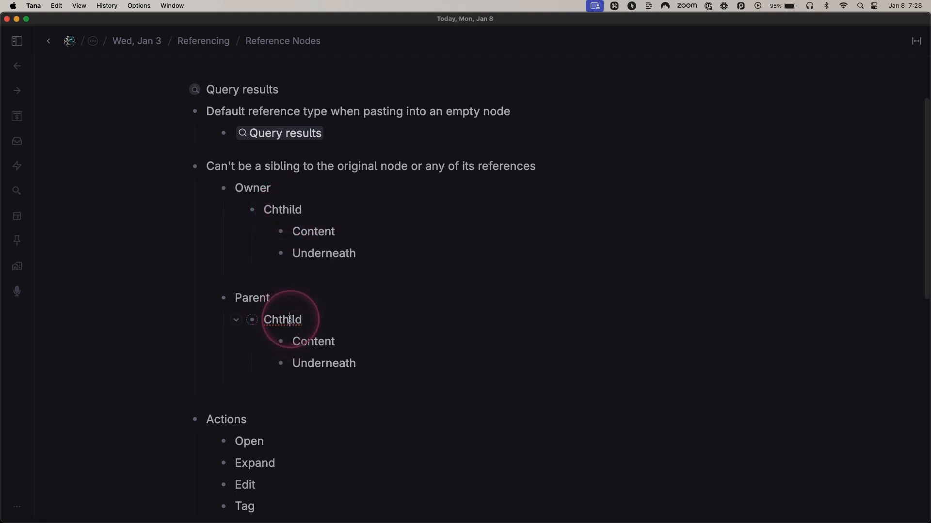
Step: Collapse the misspelled reference under Parent and correct its name to "Child" directly in the collapsed reference
click(237, 320)
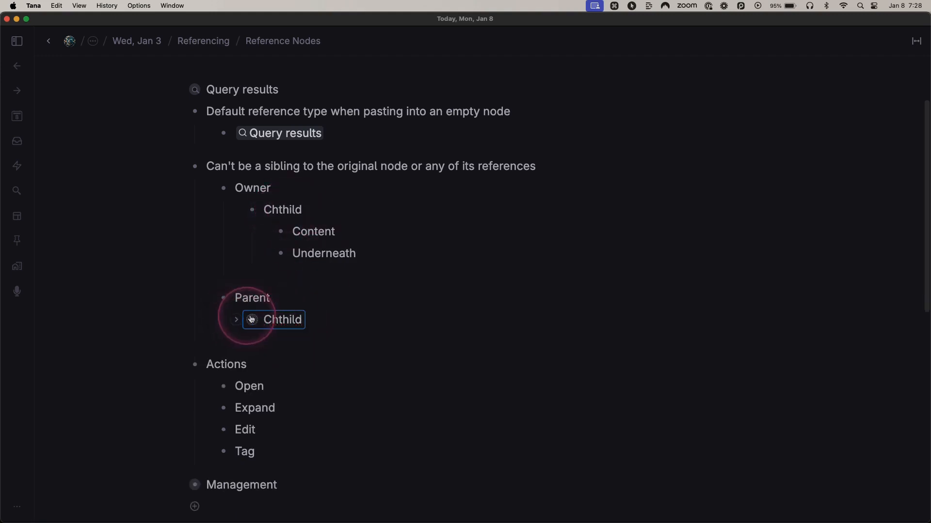
click(288, 325)
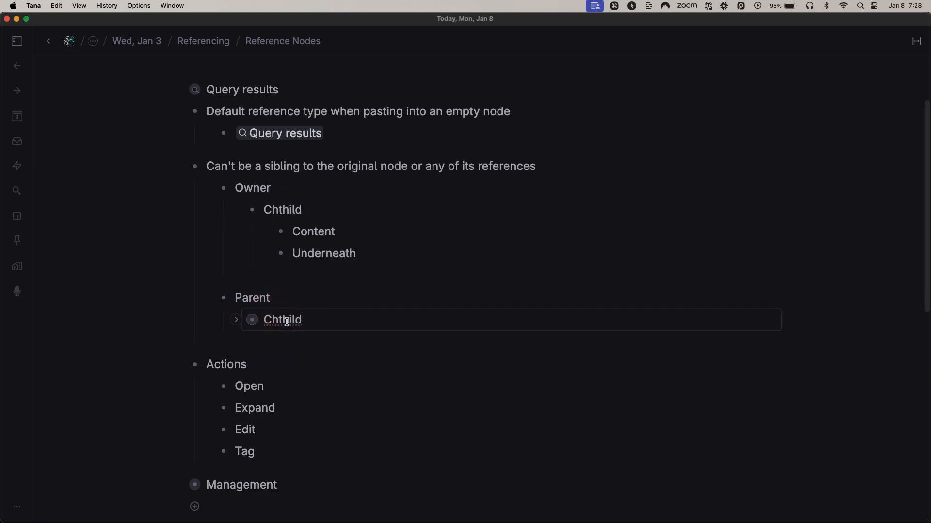
key(BackSpace)
key(BackSpace)
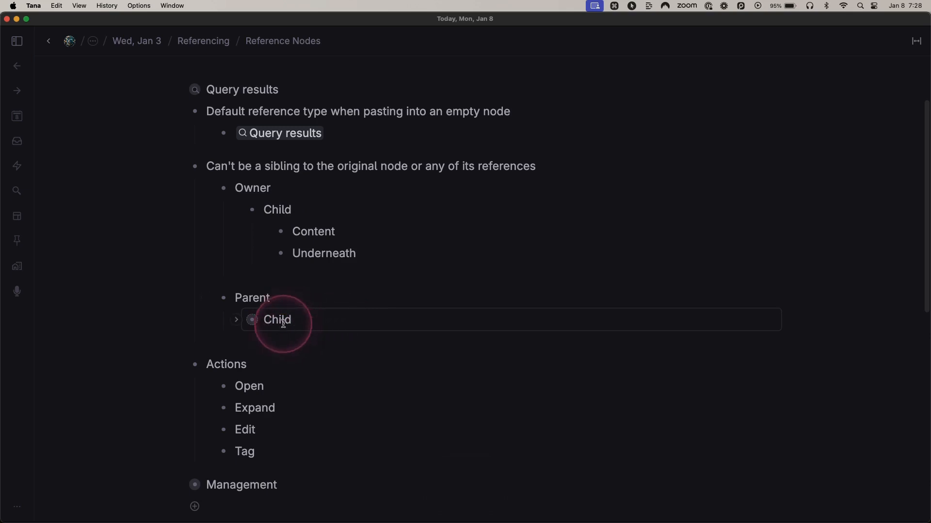
key(Escape)
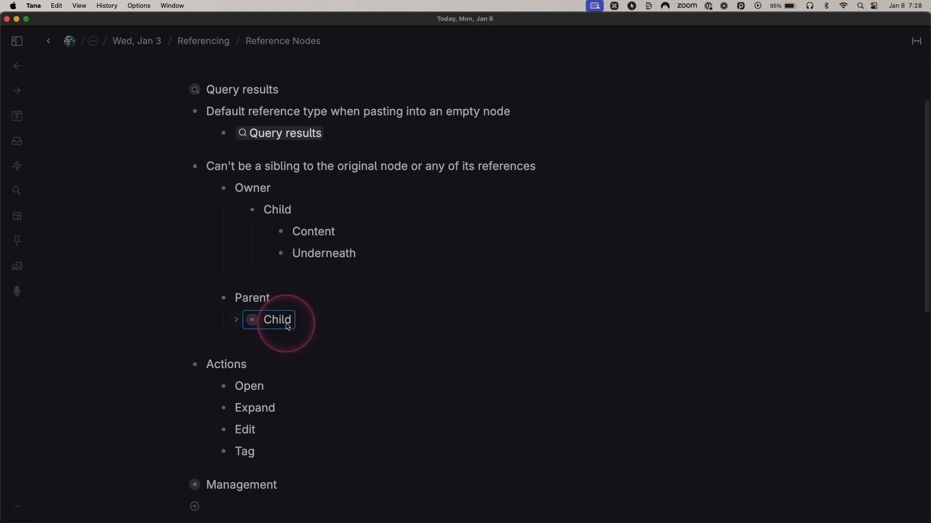
Step: Select the collapsed Child reference under Parent and apply the #quote tag from Strategic Design to it
click(301, 321)
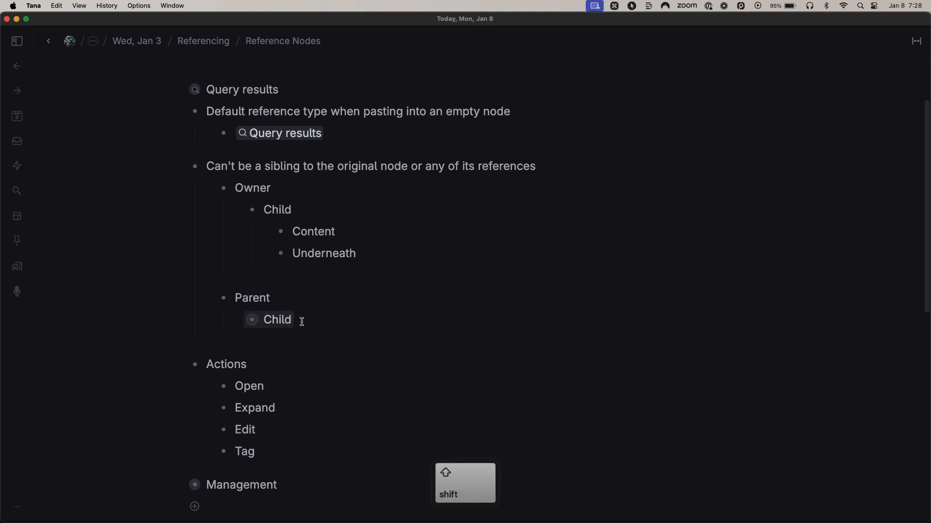
text(#quot)
text(e)
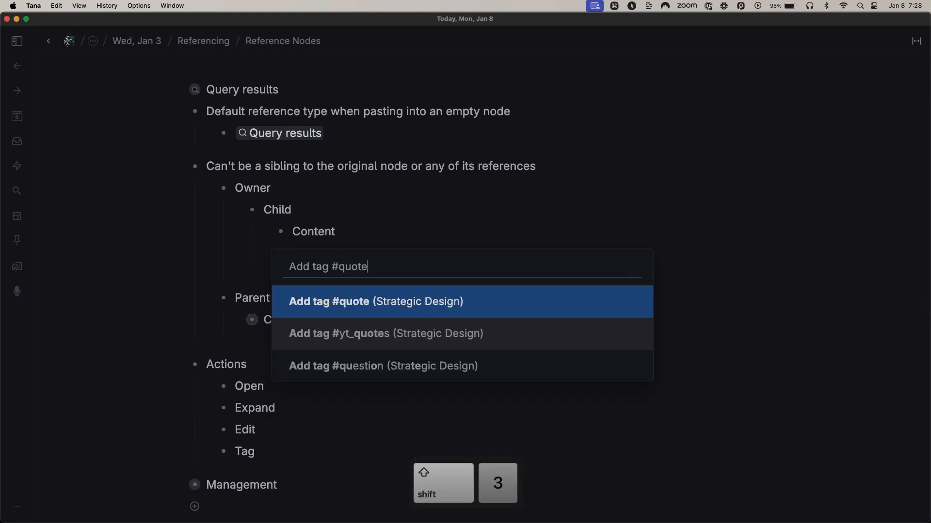
key(Return)
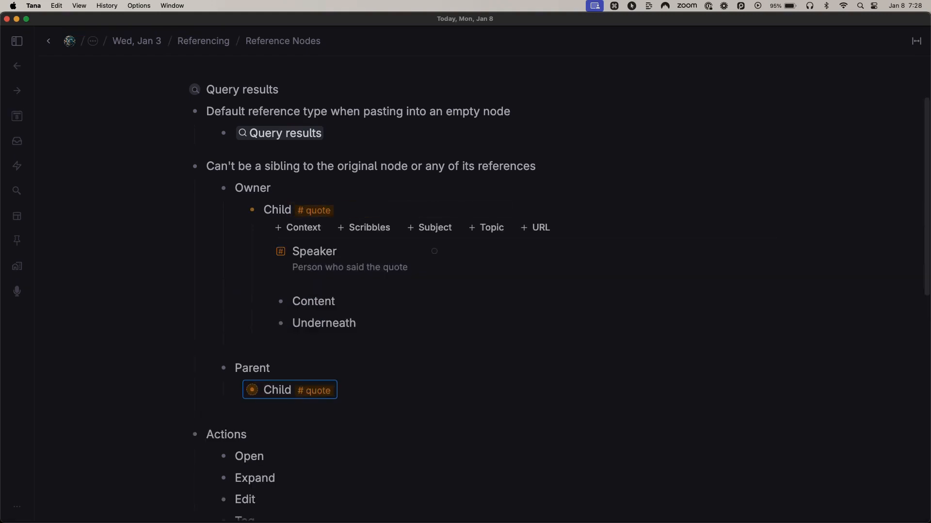